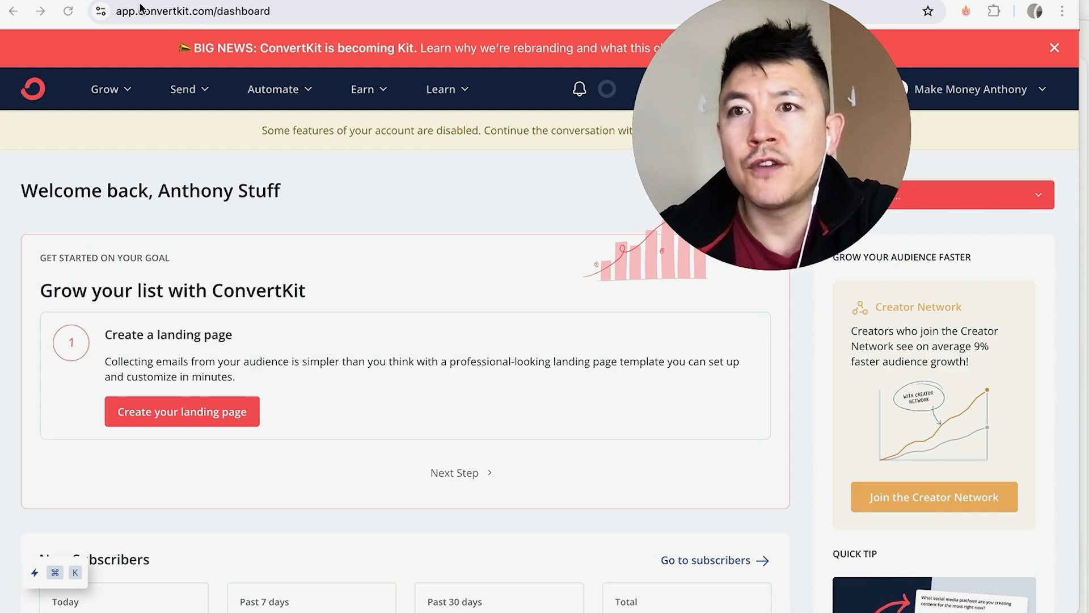
click(205, 19)
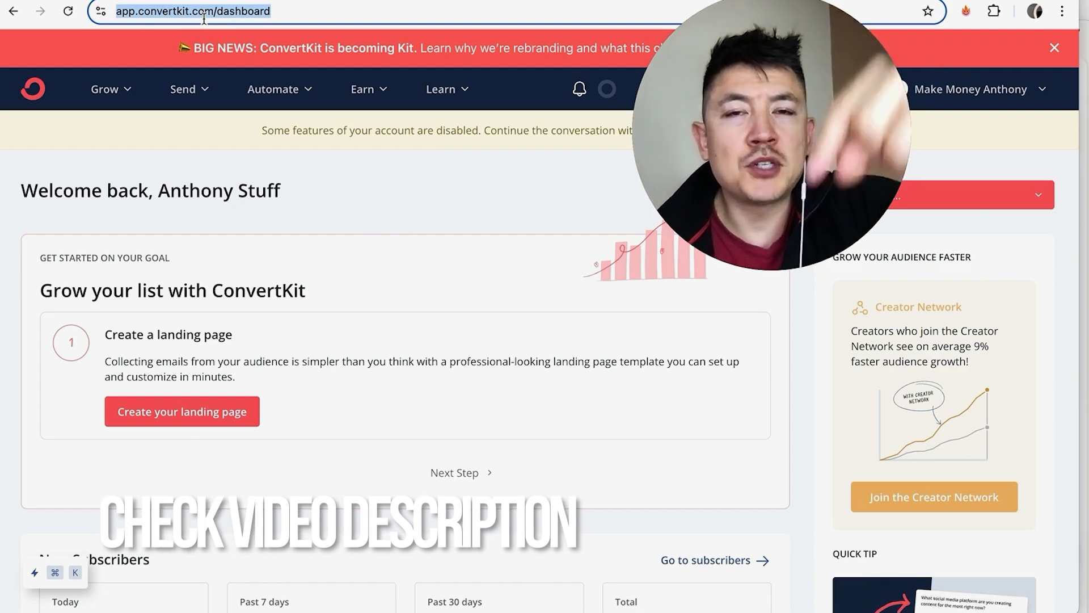
click(301, 205)
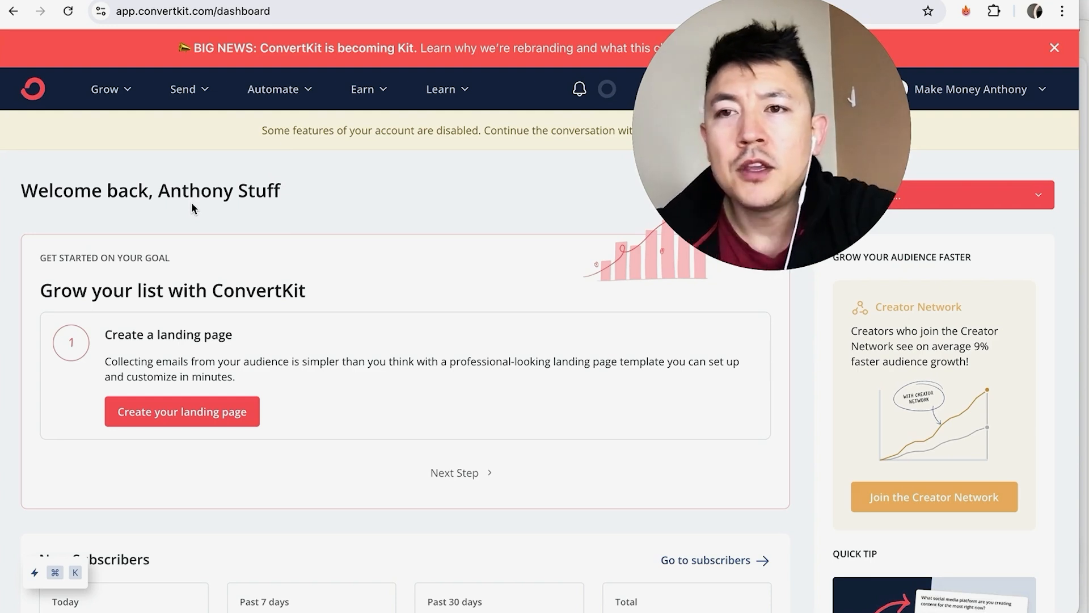
- Go to Broadcasts and start a new broadcast
click(198, 95)
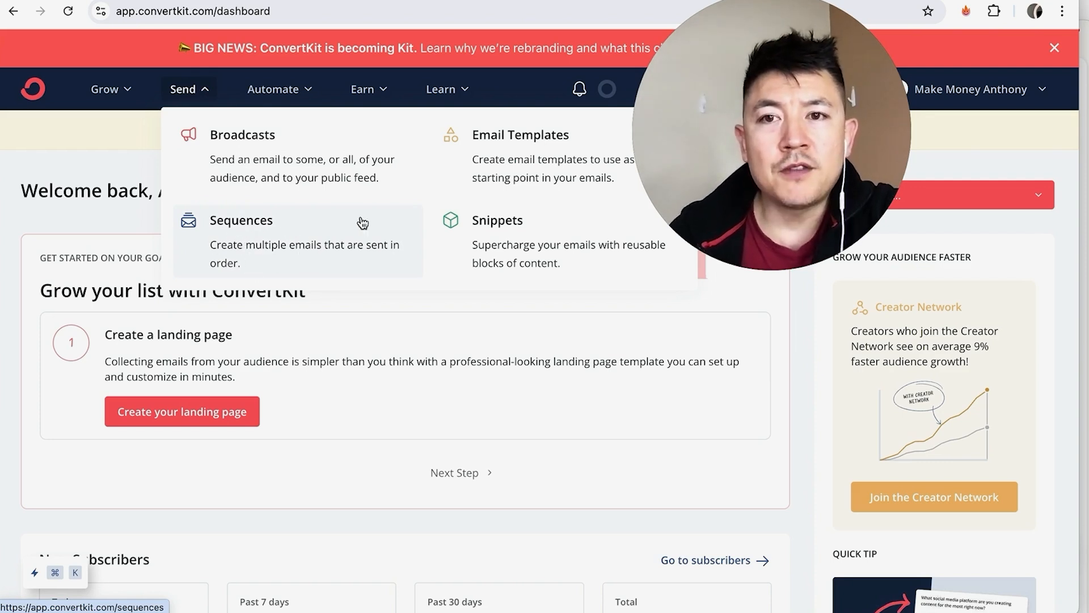
click(245, 153)
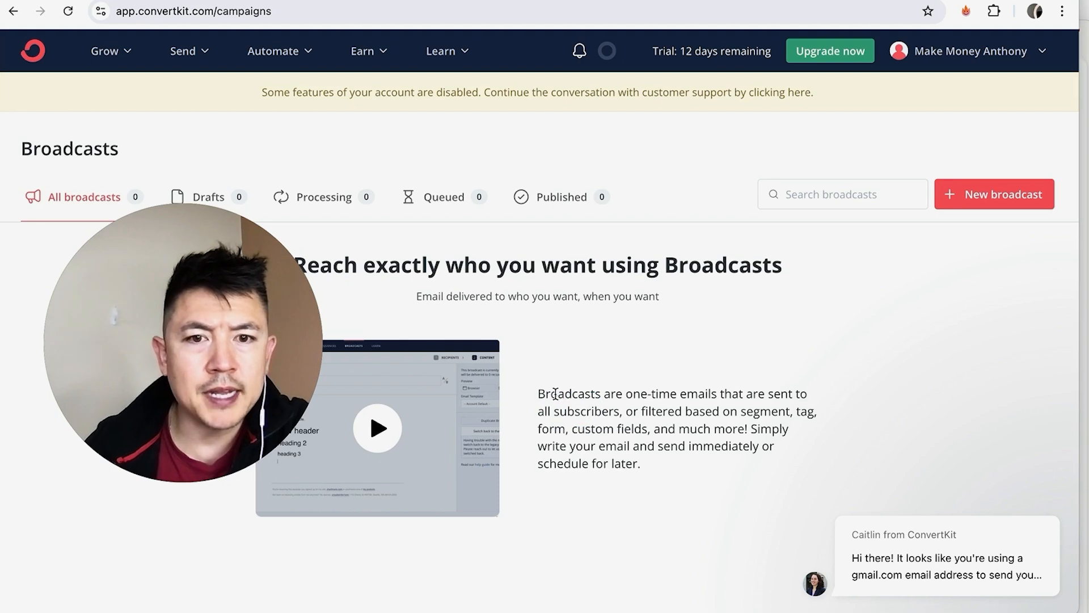
drag(564, 392, 710, 392)
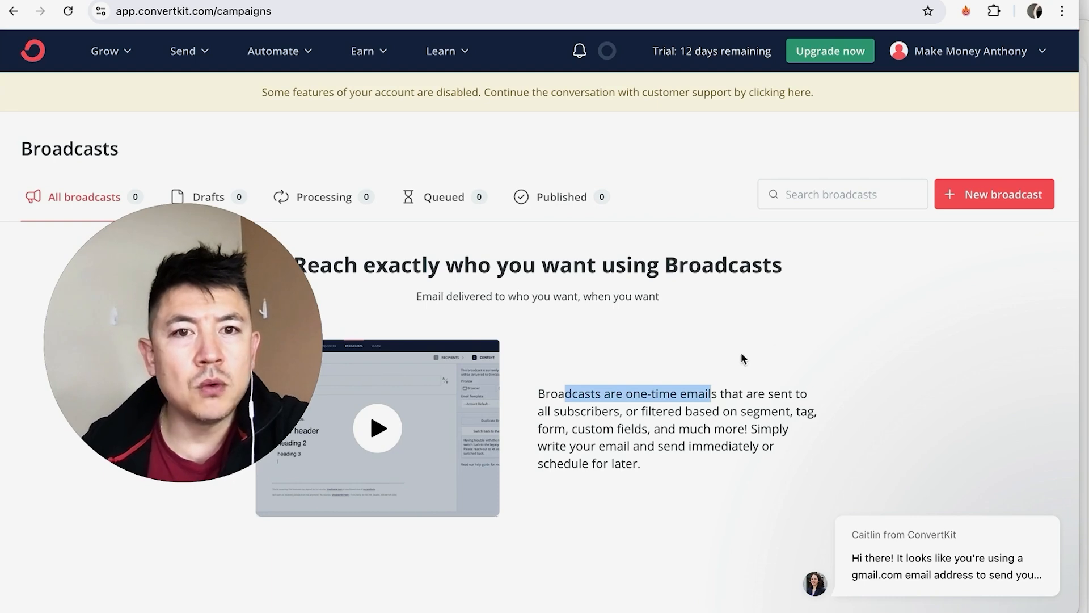
click(976, 197)
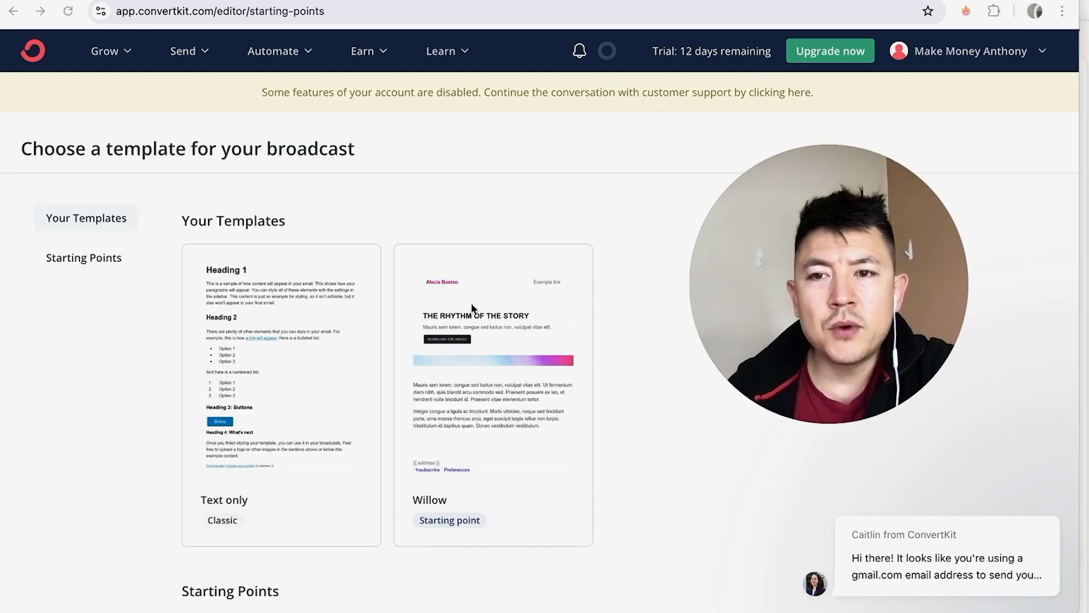
- Browse the broadcast templates and choose the Dispatch starting point
scroll(355, 440, down, 1)
scroll(355, 438, down, 1)
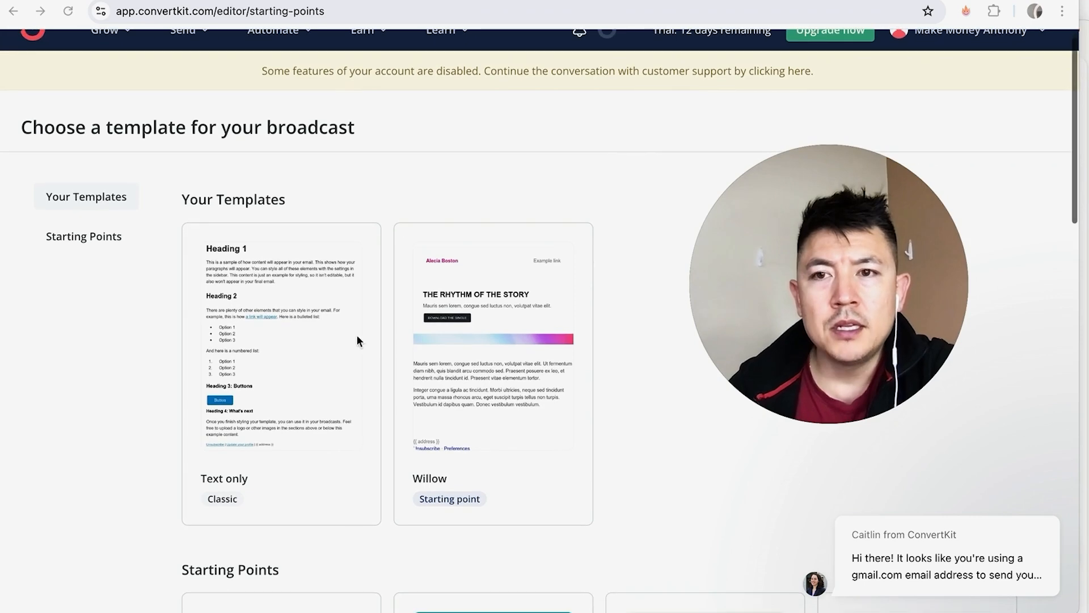
scroll(234, 363, up, 2)
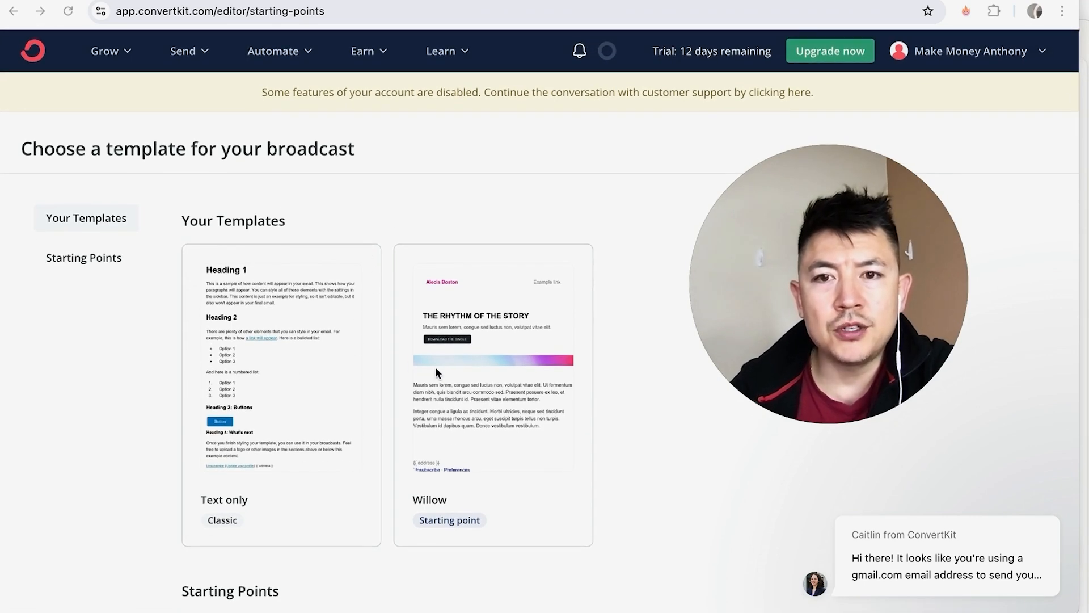
scroll(434, 366, down, 5)
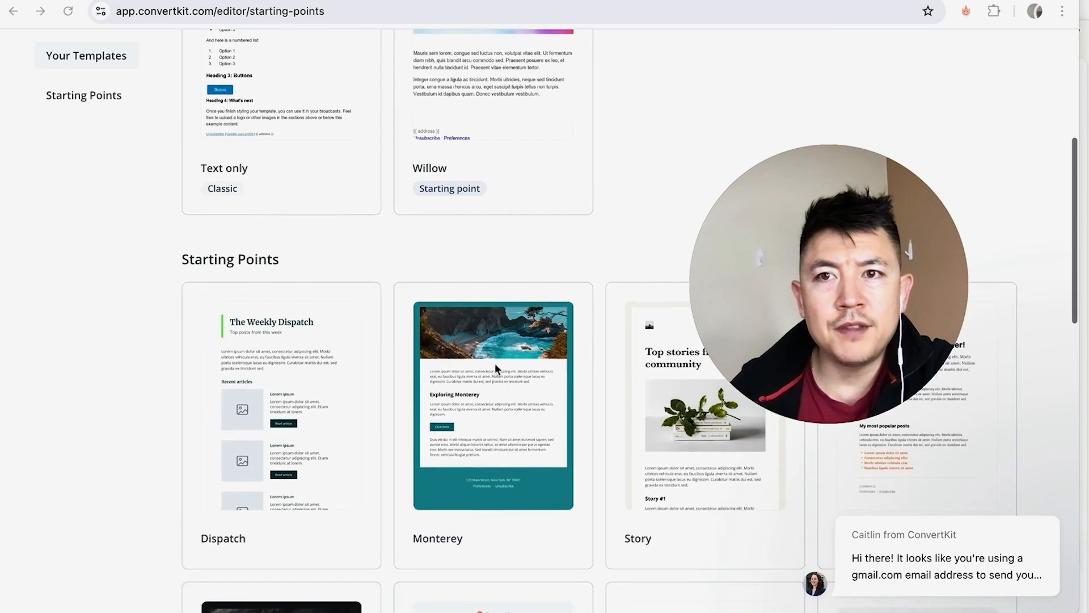
scroll(529, 432, down, 4)
scroll(528, 434, down, 7)
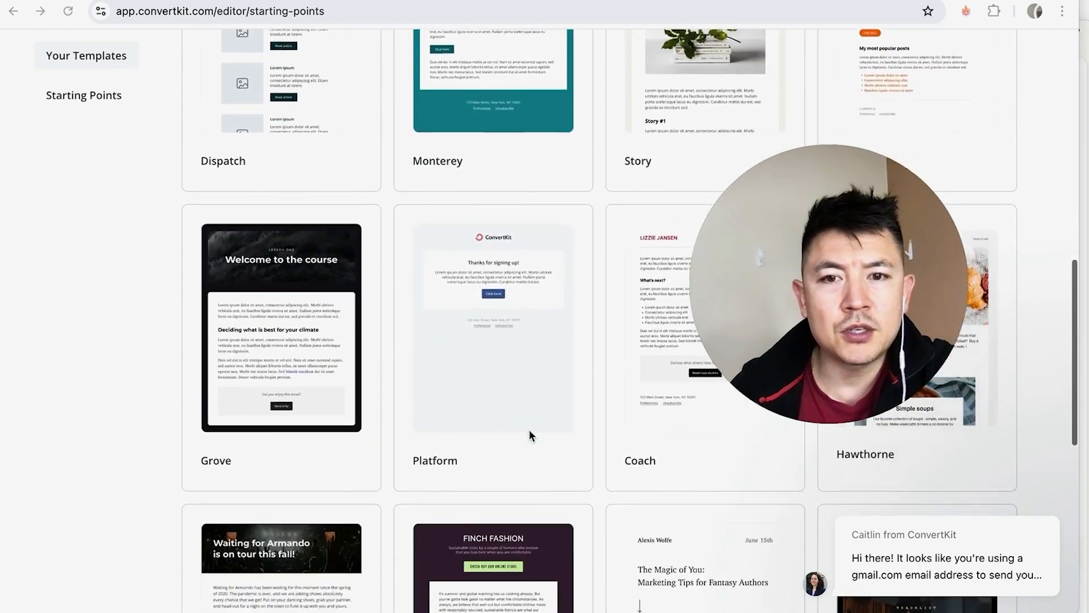
scroll(529, 434, up, 3)
scroll(528, 435, down, 3)
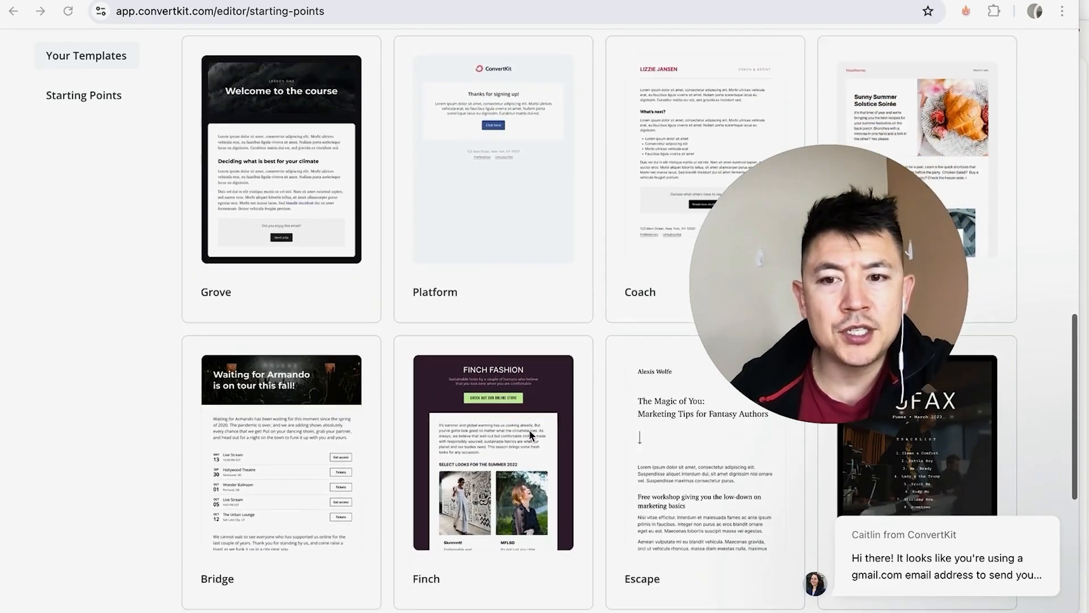
scroll(529, 434, up, 8)
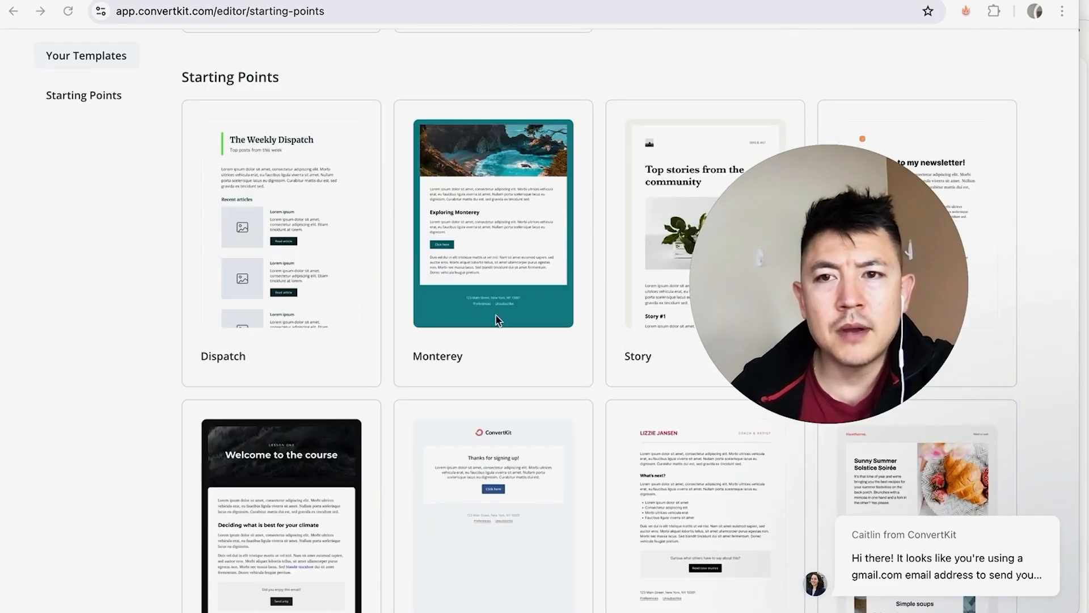
click(287, 215)
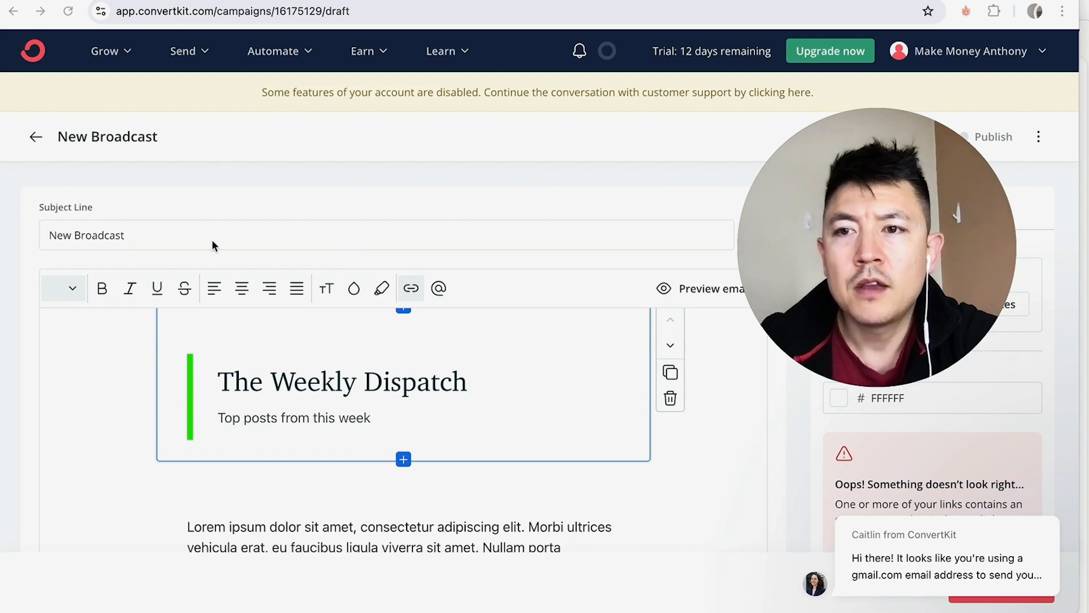
- Set the broadcast's subject line to "New Youtube Video Explaining Getting Rich"
triple_click(146, 236)
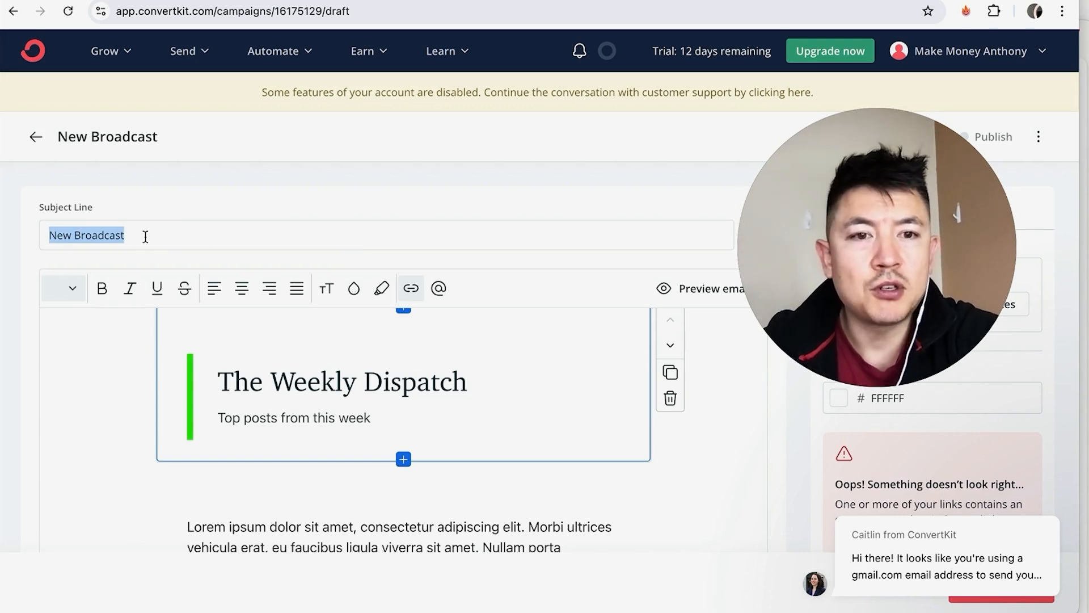
text(New Youtube Video Explaining Getting Rich)
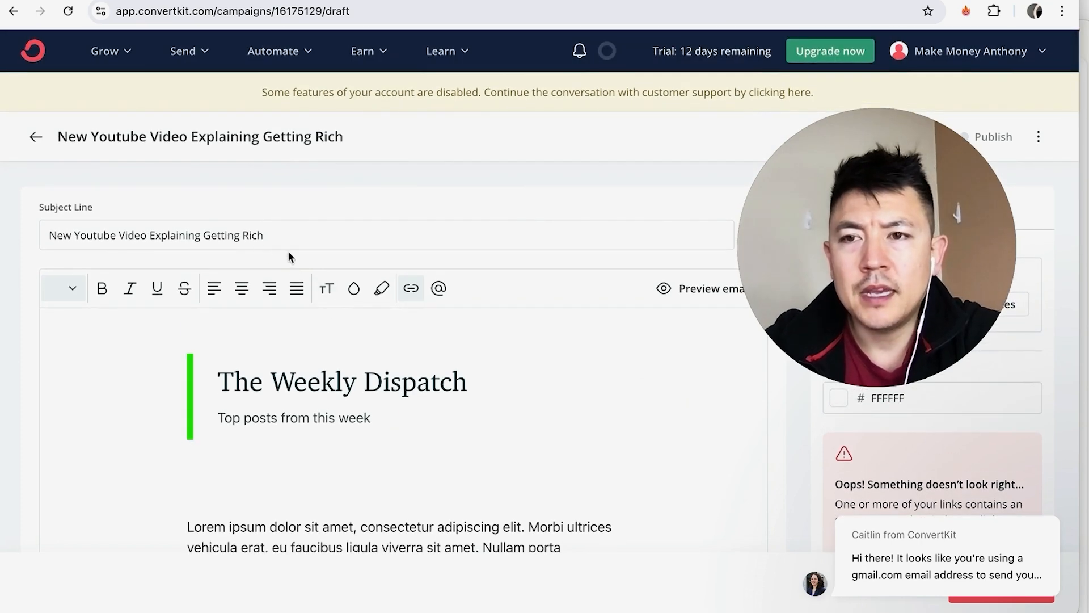
- Replace the word "Weekly" in the email's main heading with "Make Money"
scroll(344, 403, down, 3)
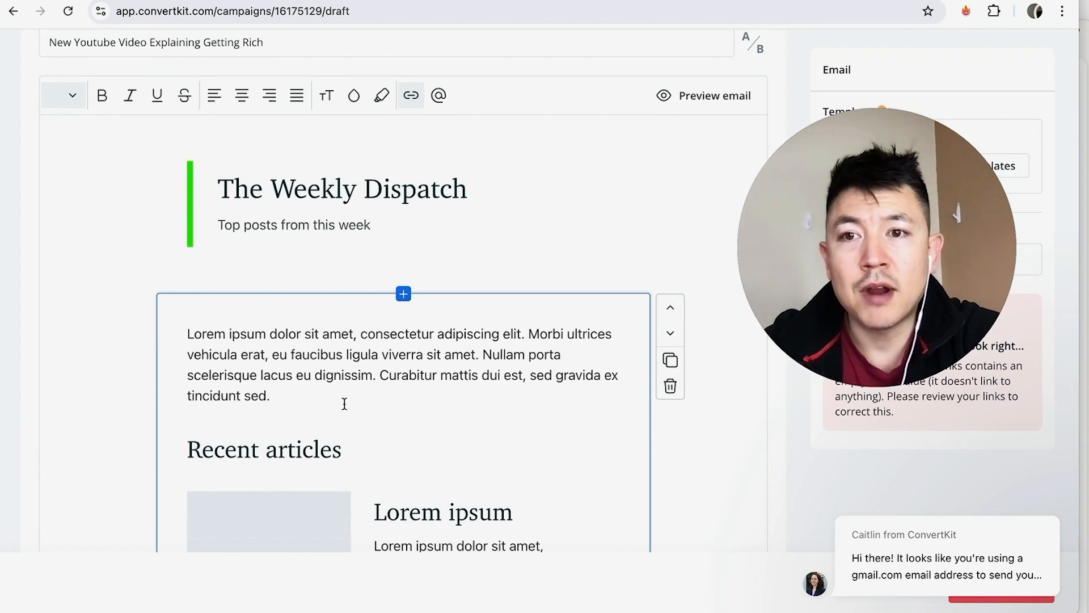
scroll(472, 338, up, 3)
scroll(586, 372, down, 1)
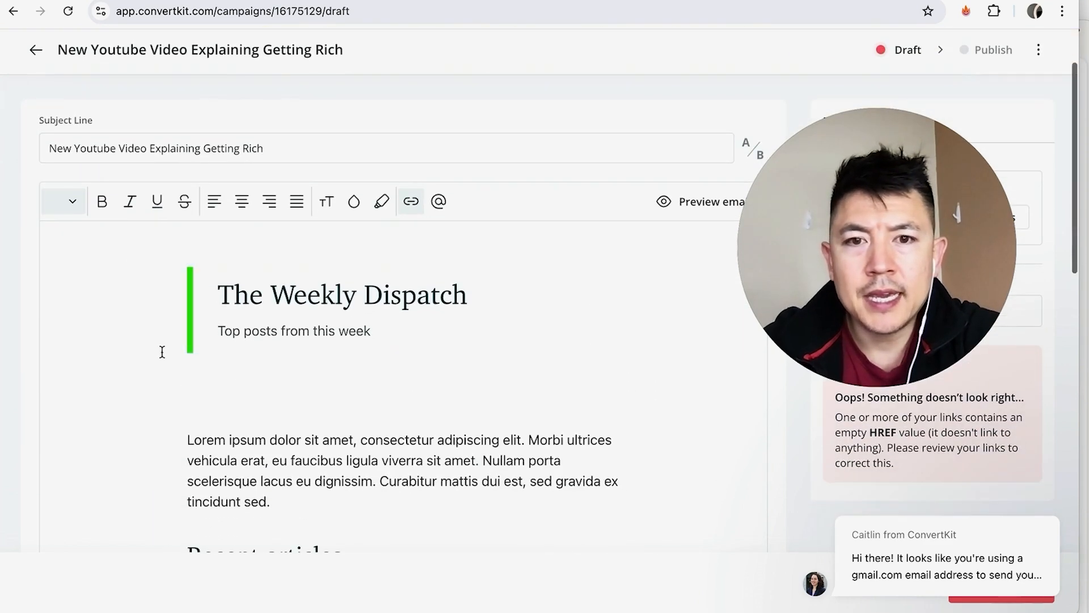
scroll(638, 356, down, 1)
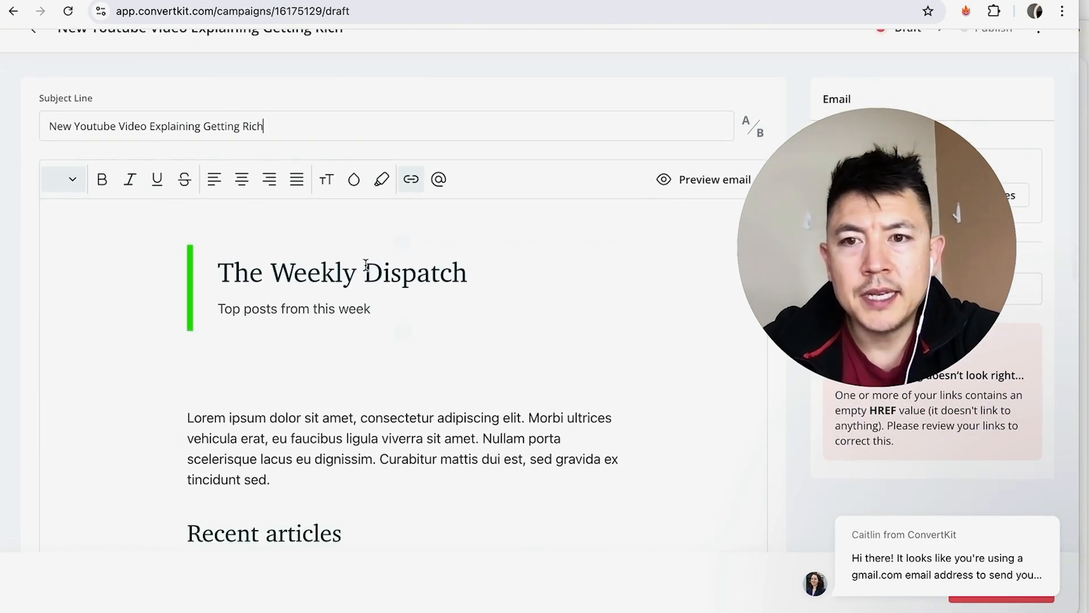
double_click(336, 271)
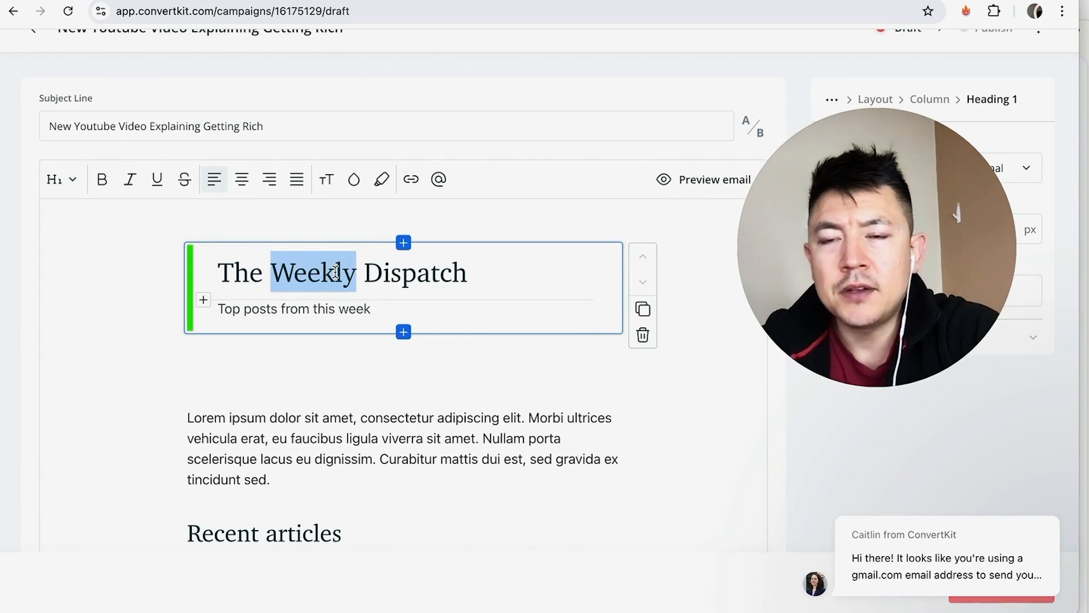
text(Make Money)
- Replace the placeholder image of the first item under Recent articles with an uploaded image
scroll(413, 230, down, 6)
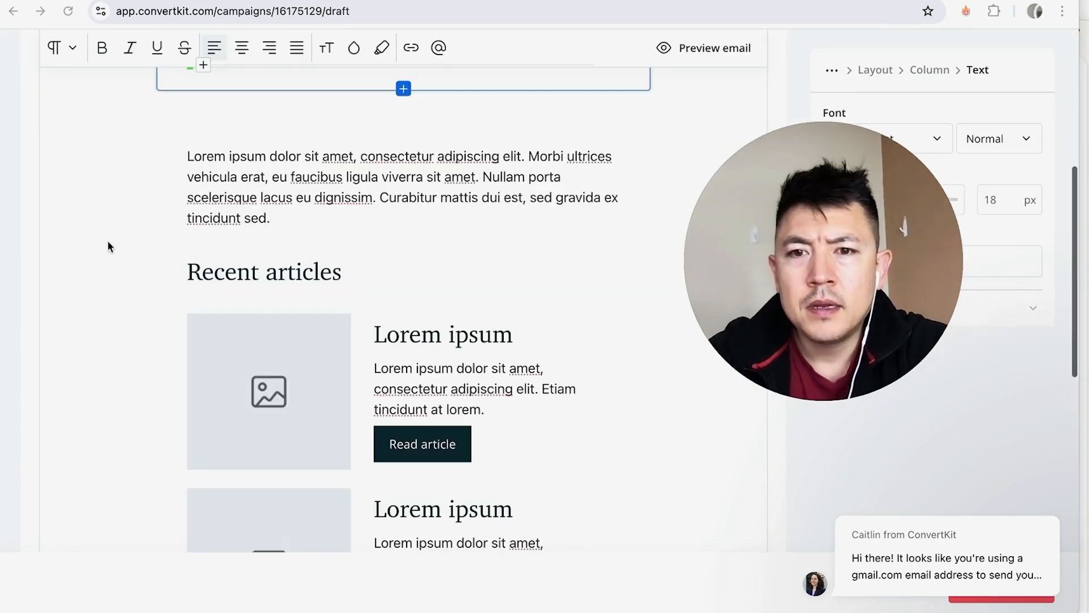
click(259, 308)
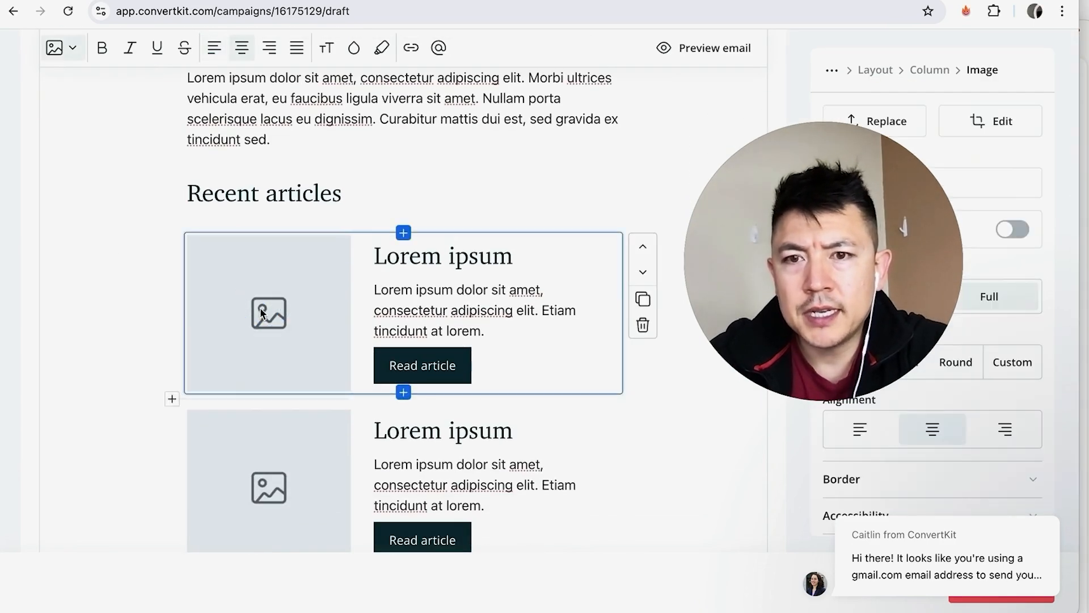
click(885, 121)
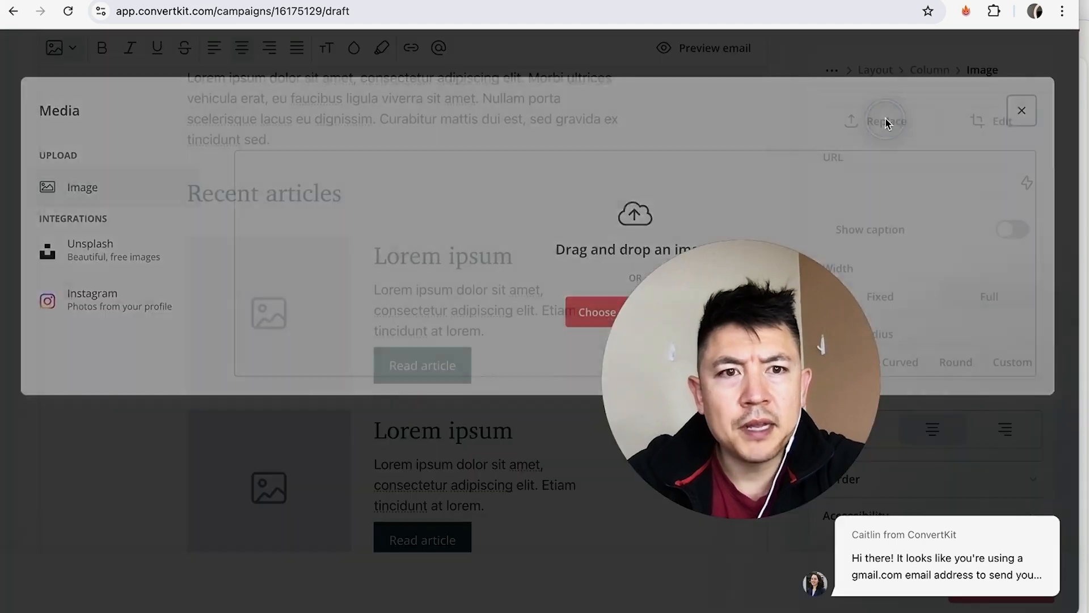
click(570, 319)
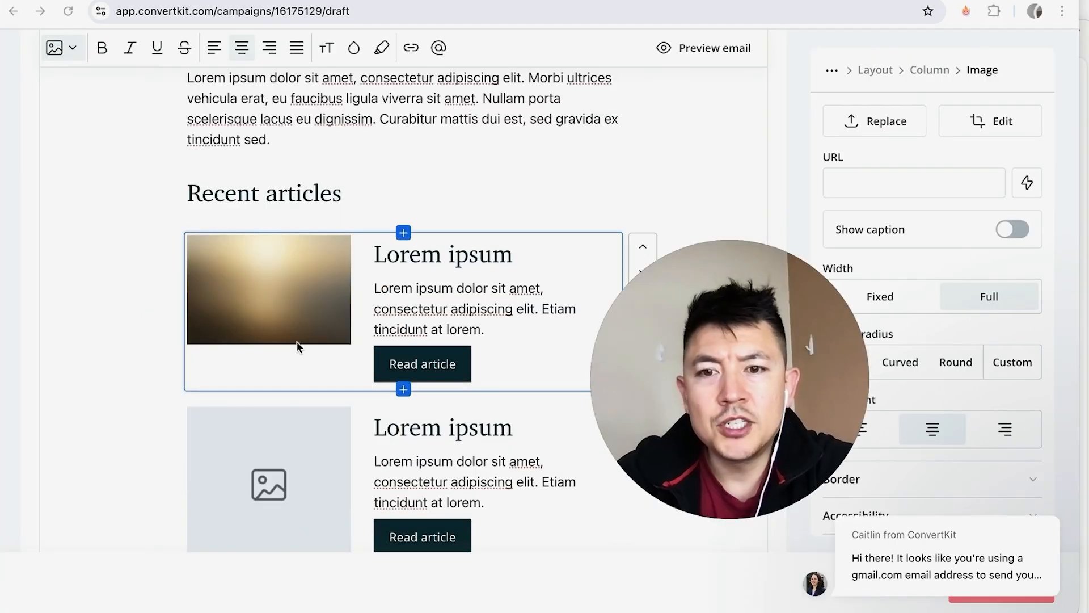
- Replace the word "Lorem" in the first article's heading with "Data Number 1"
scroll(296, 343, down, 3)
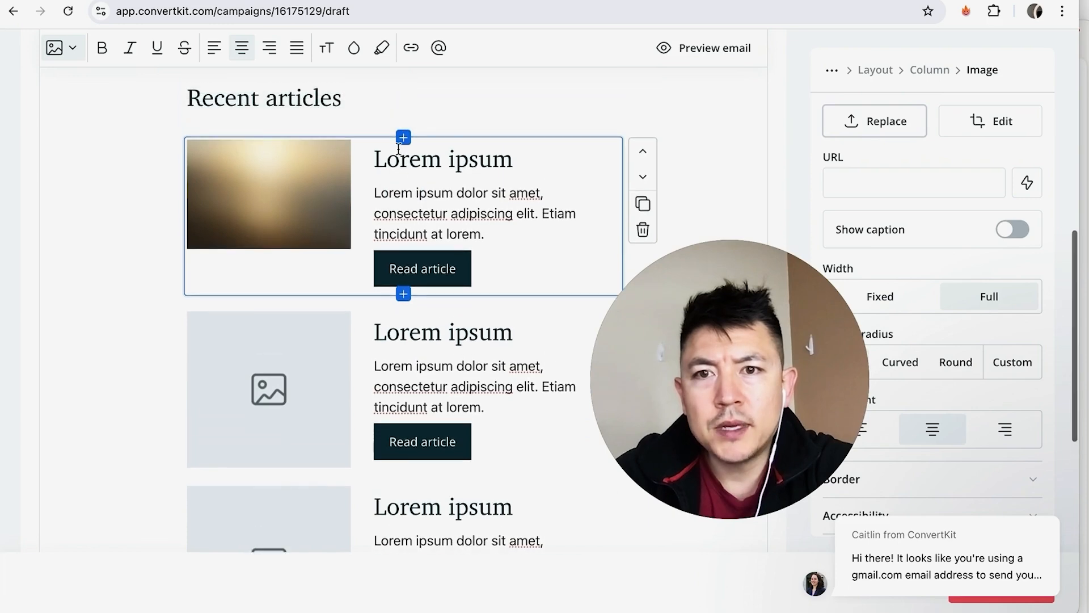
double_click(398, 149)
text(Data Number 1)
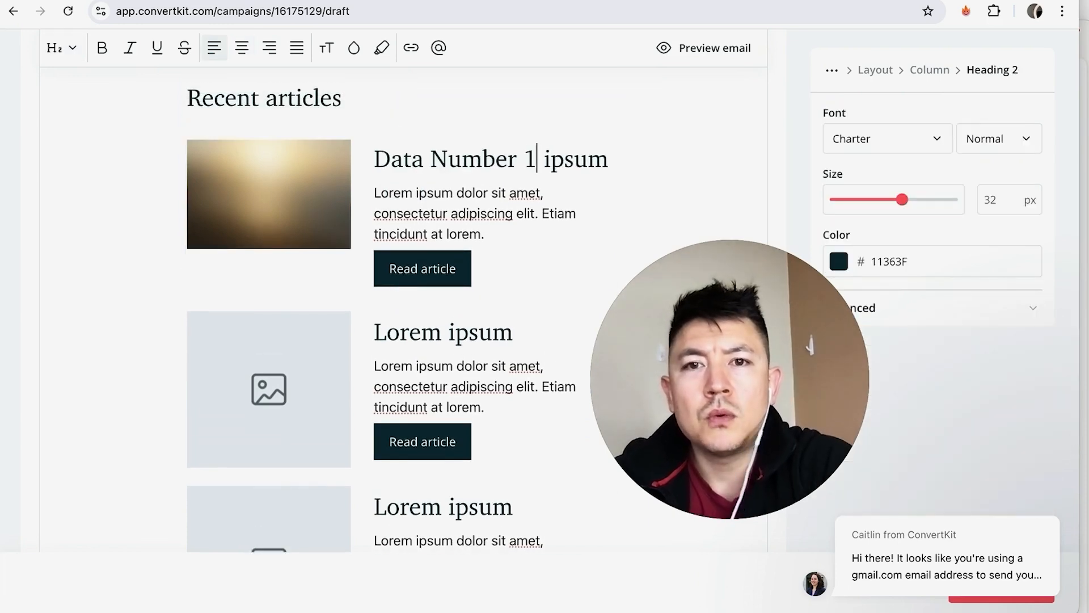
- Try the link tool on the word "Money" in the main heading, applying it without a URL
scroll(413, 209, down, 4)
scroll(413, 209, up, 15)
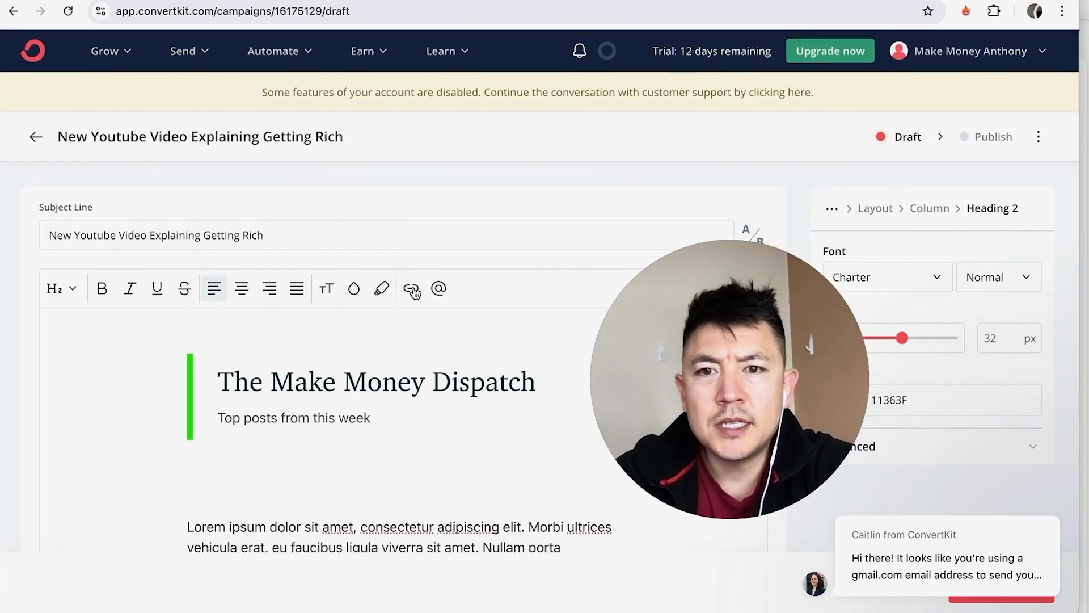
scroll(403, 318, down, 2)
click(374, 277)
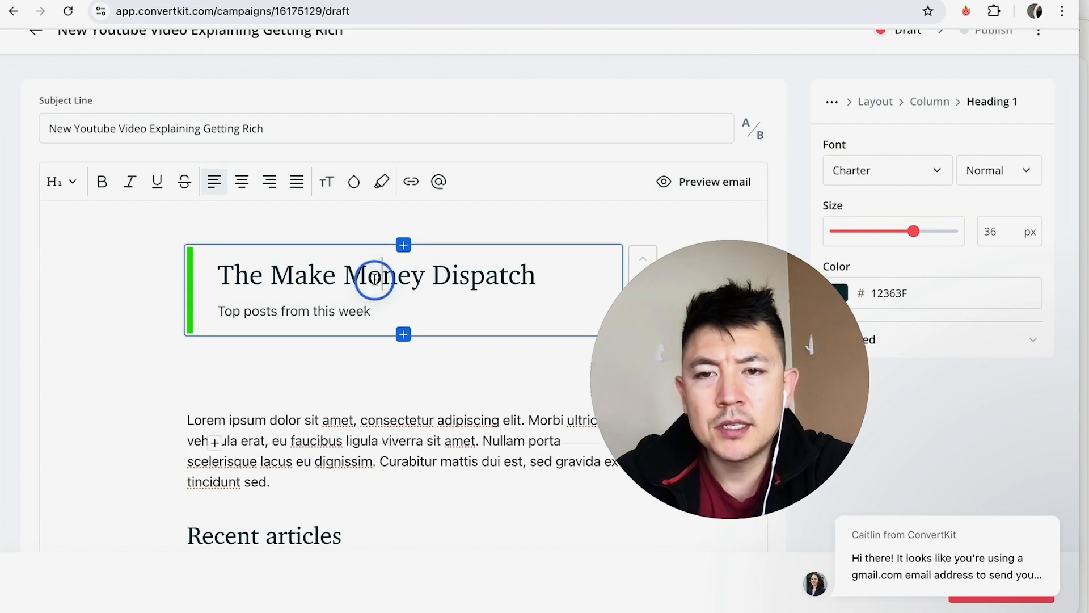
double_click(375, 278)
click(411, 181)
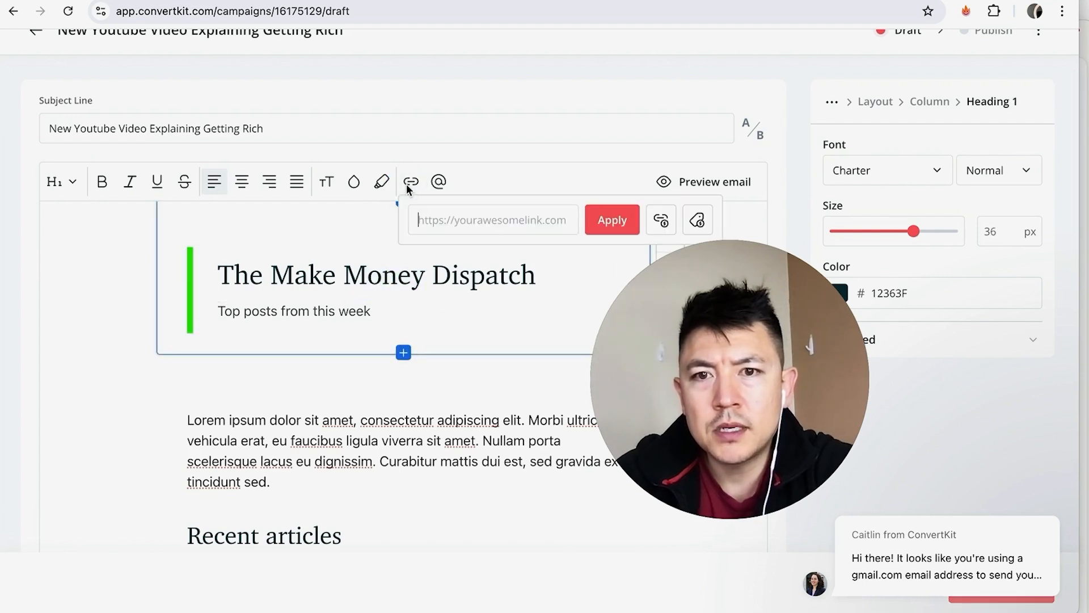
click(619, 224)
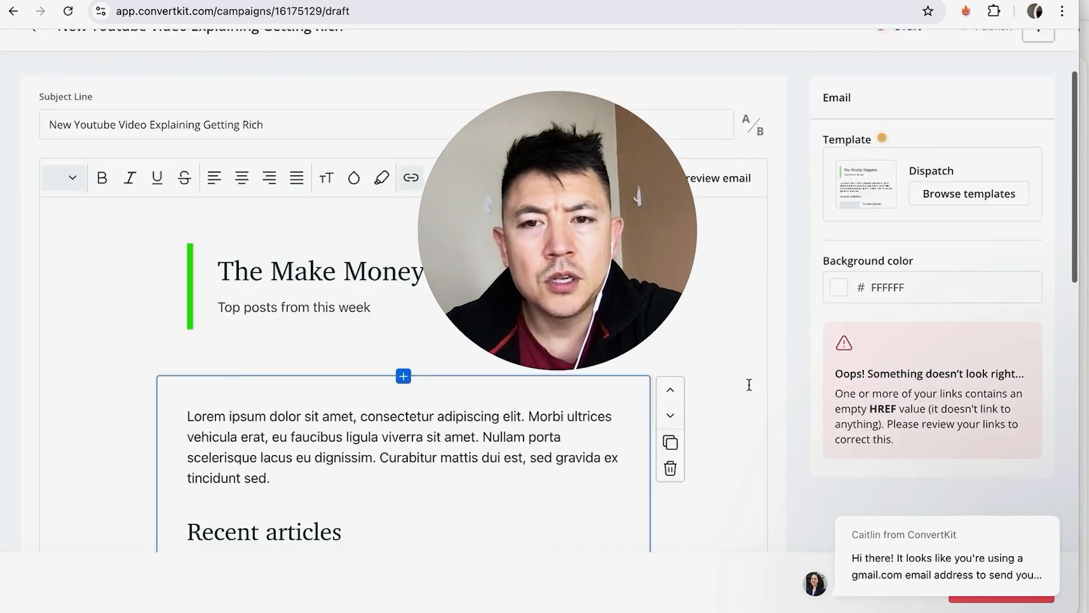
- Move the broadcast on to the publishing stage and choose to send it as an email
scroll(749, 385, up, 2)
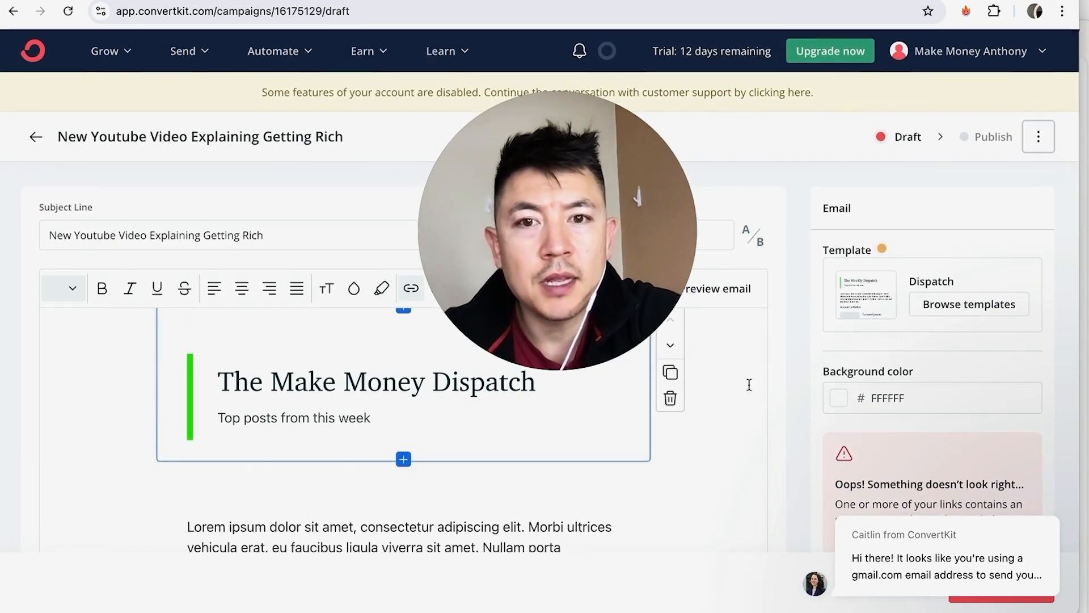
click(986, 137)
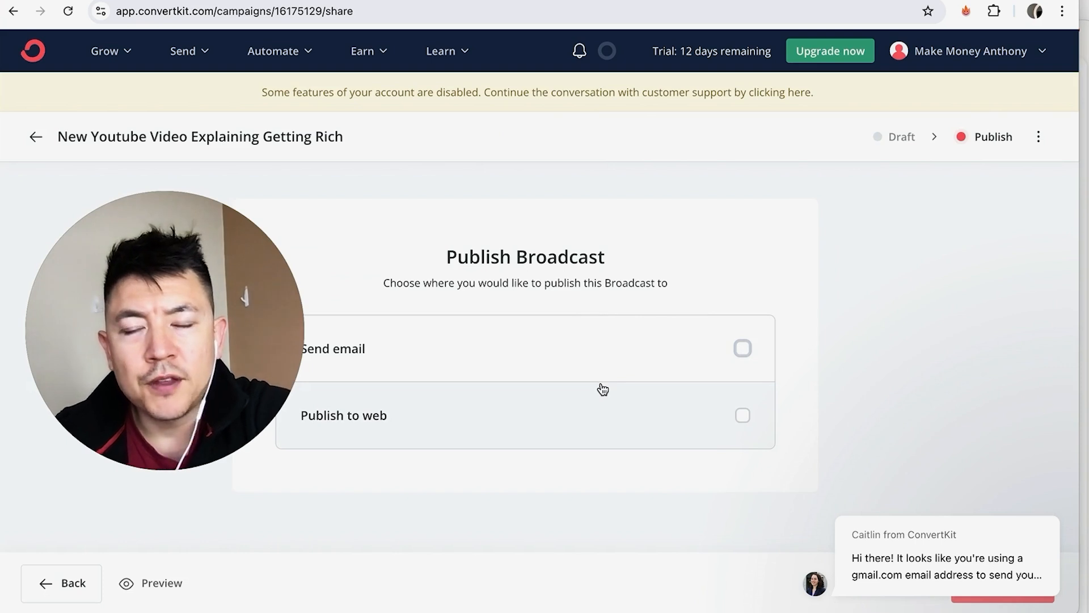
click(743, 348)
- Examine the subscriber filter types offered for the broadcast's recipients and cancel without adding a filter
scroll(825, 265, down, 5)
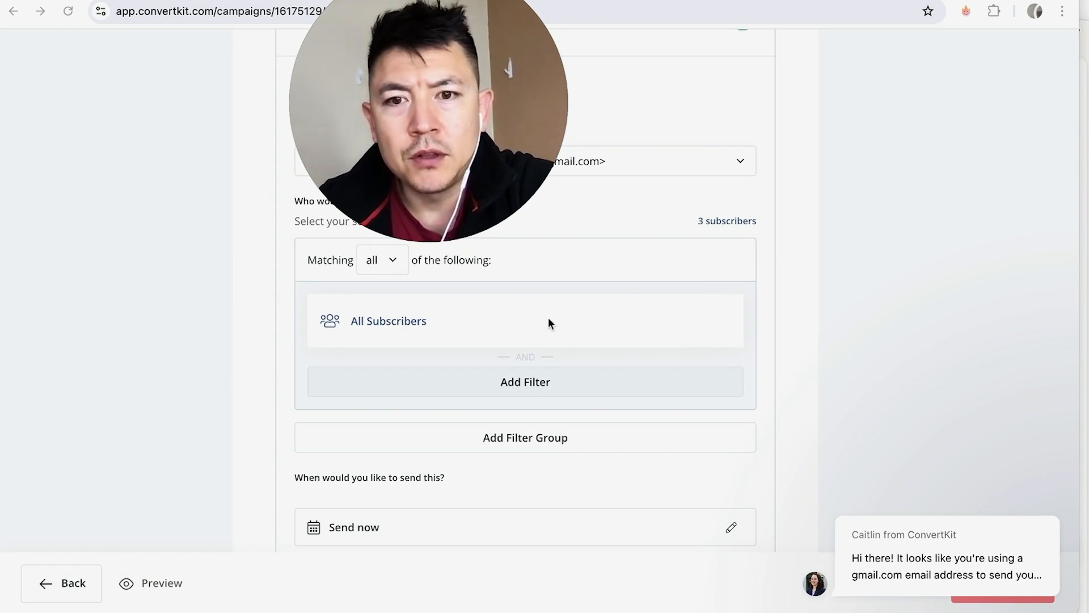
click(422, 315)
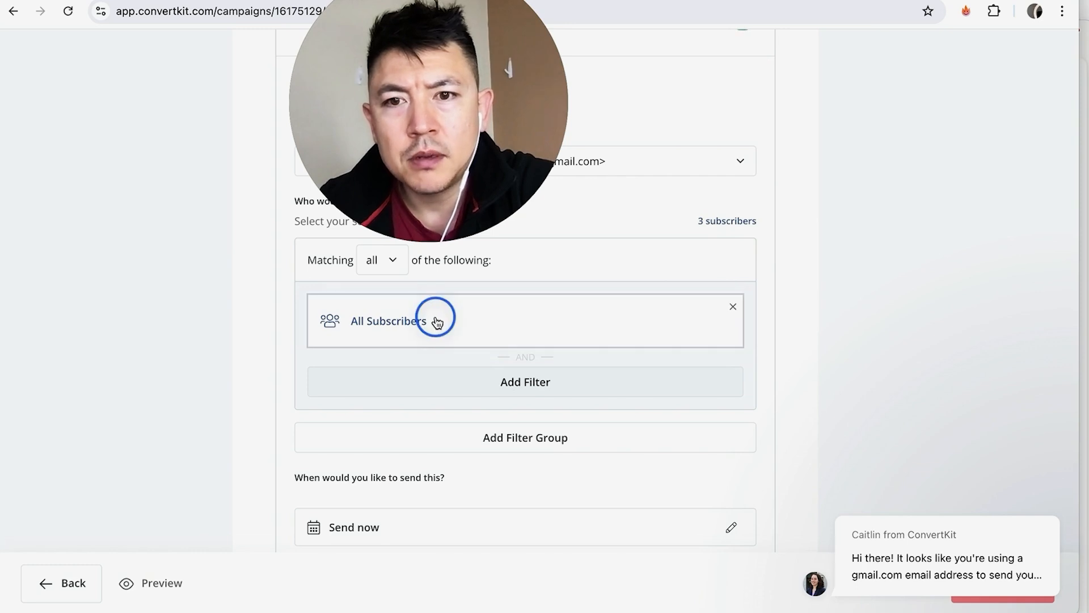
click(350, 355)
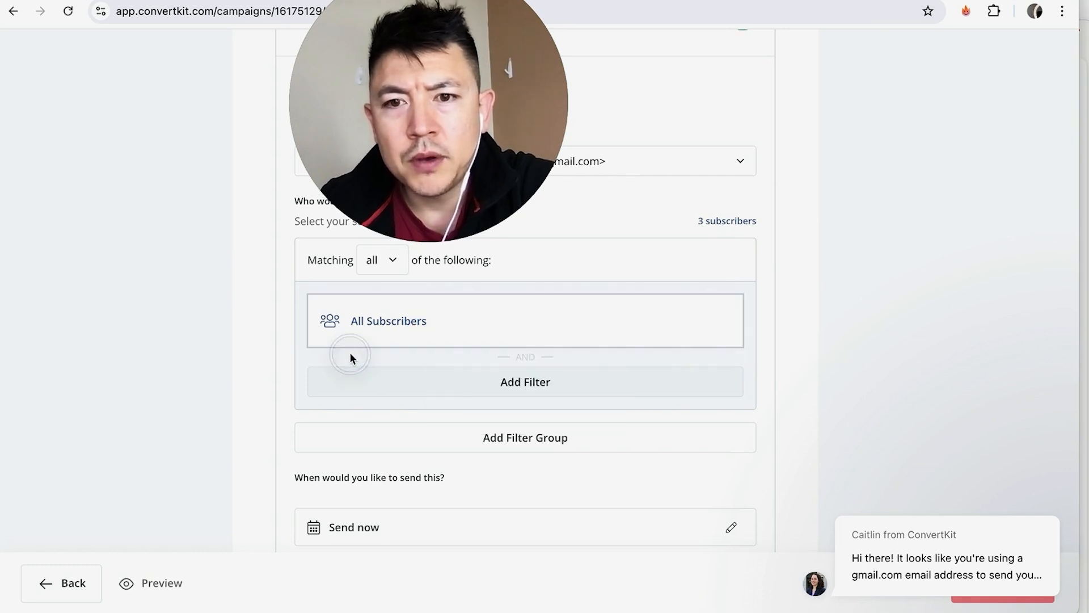
click(493, 388)
click(504, 404)
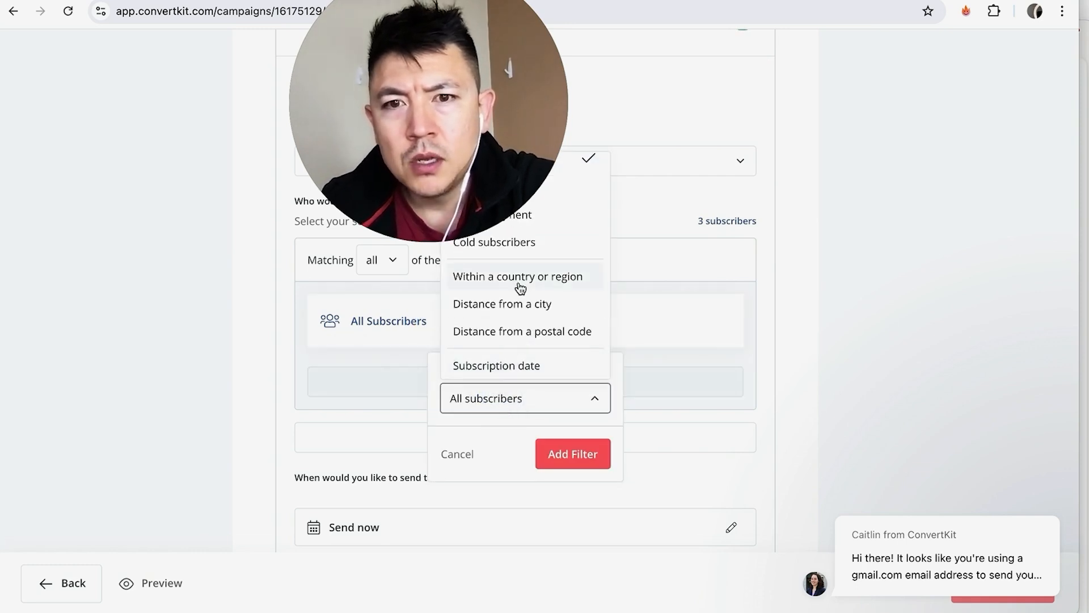
scroll(554, 267, down, 2)
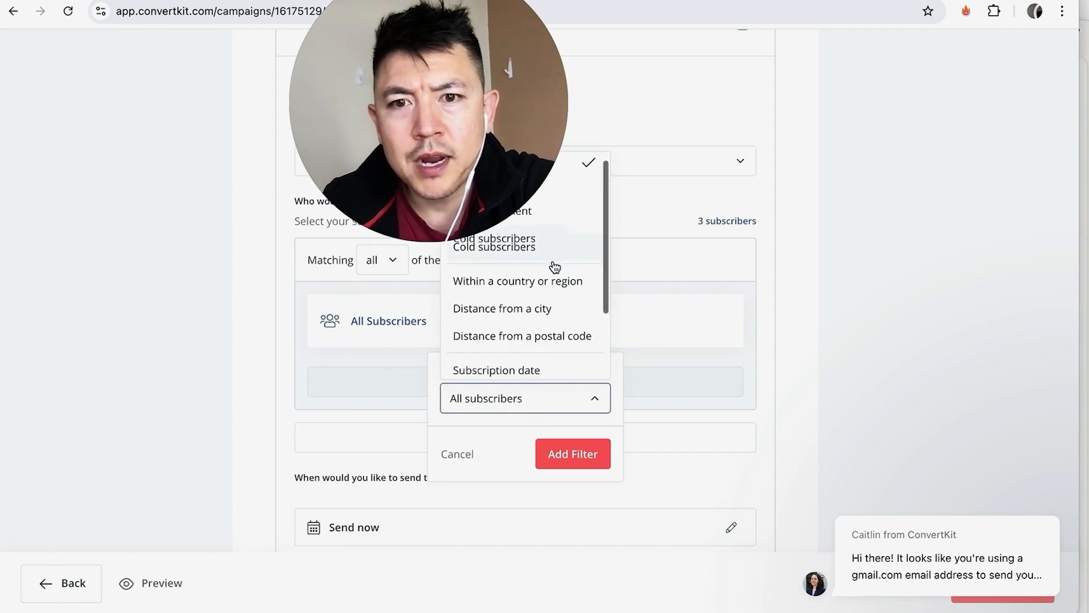
scroll(564, 284, down, 1)
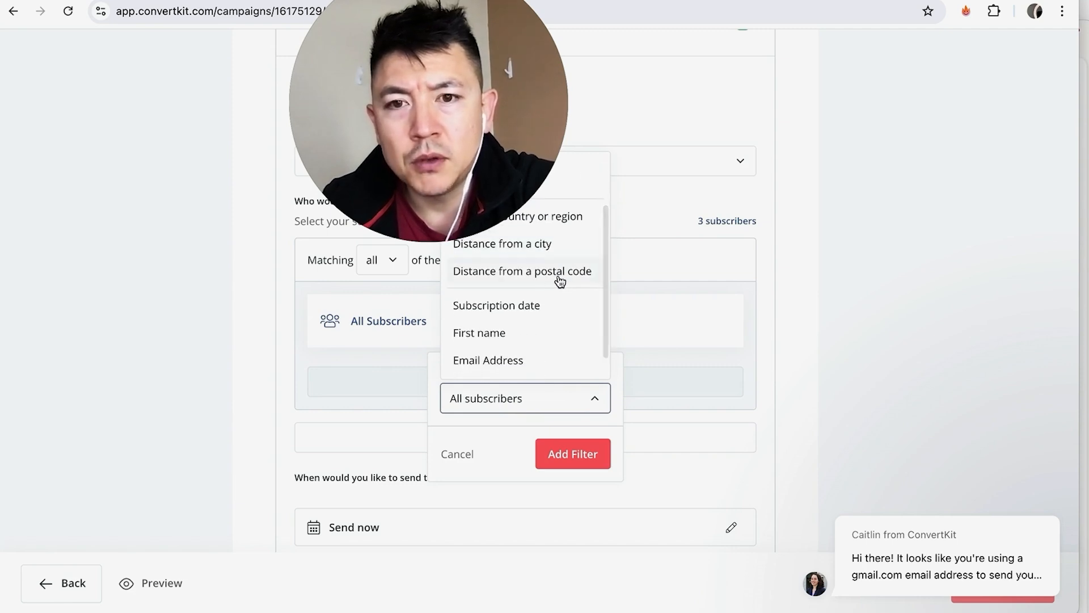
scroll(559, 282, down, 1)
scroll(559, 327, up, 3)
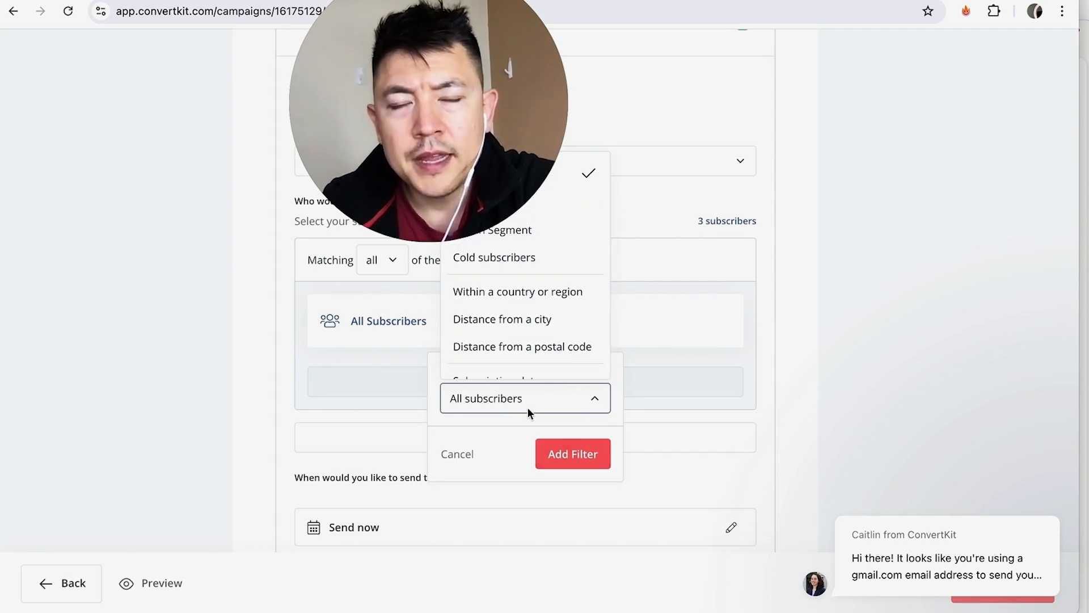
click(471, 452)
- Enable publishing the broadcast to the web as well, and schedule the email for August 19, 2024
scroll(394, 416, down, 5)
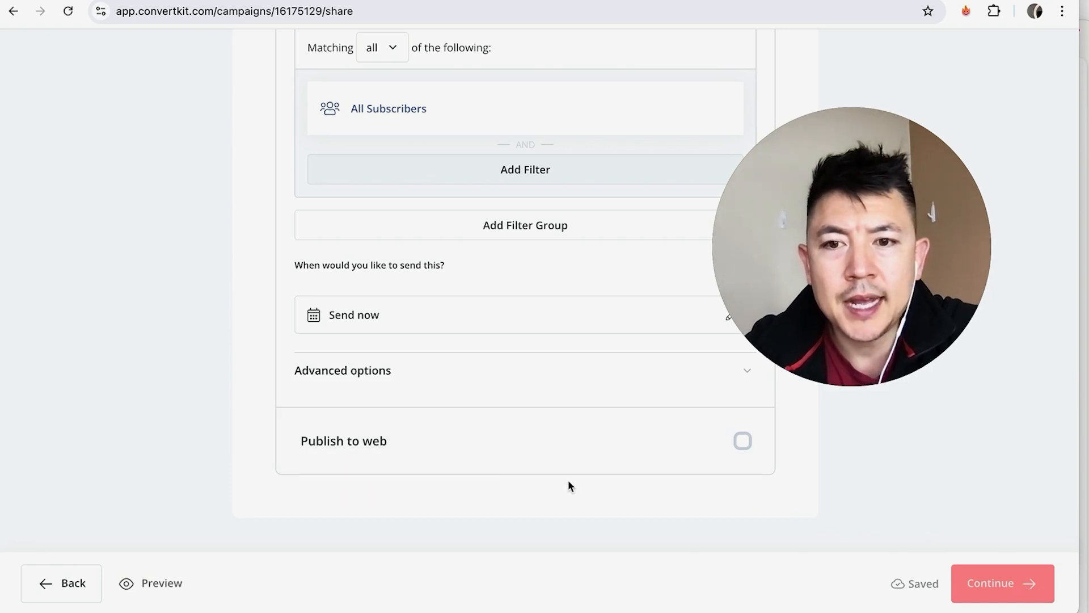
click(745, 443)
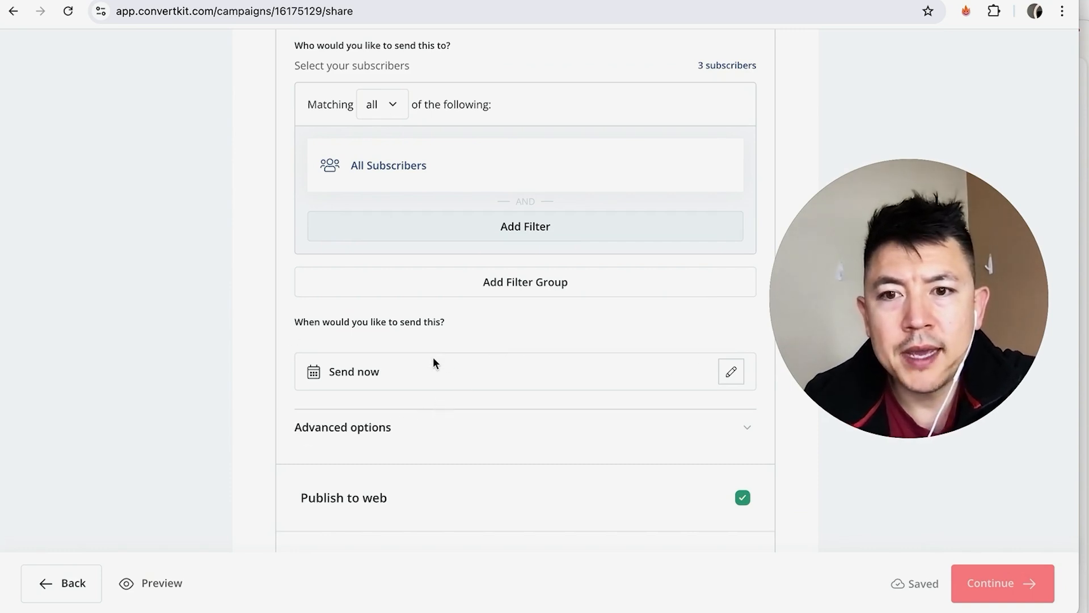
click(731, 373)
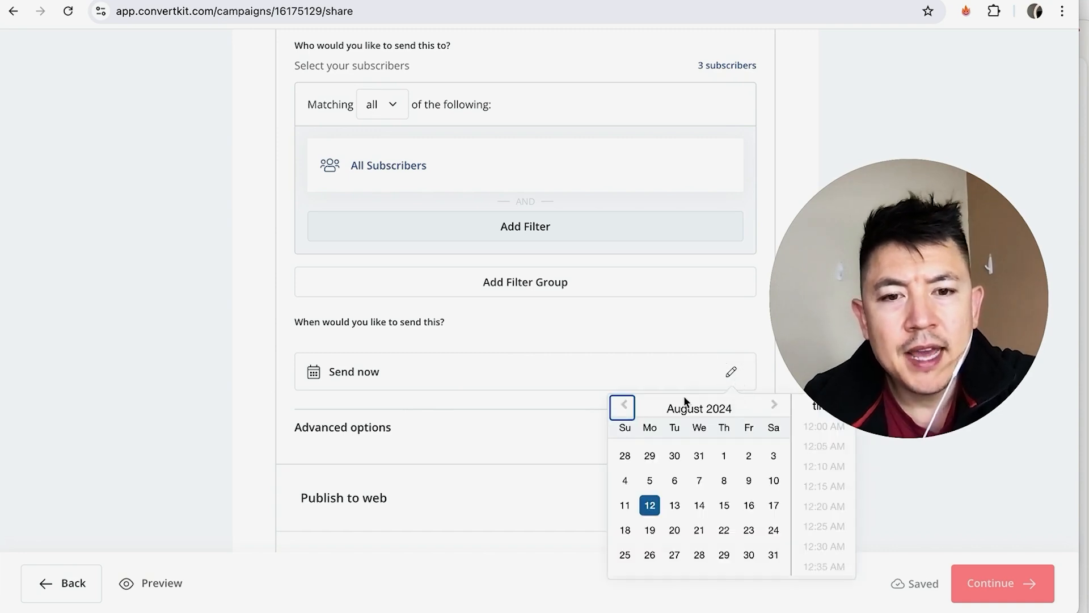
click(673, 532)
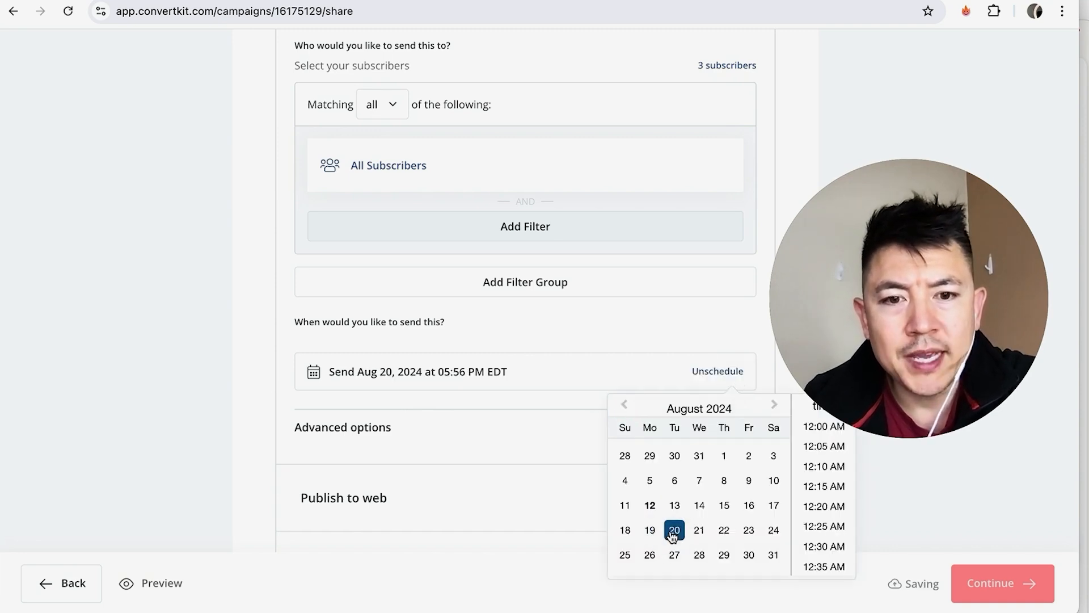
click(649, 530)
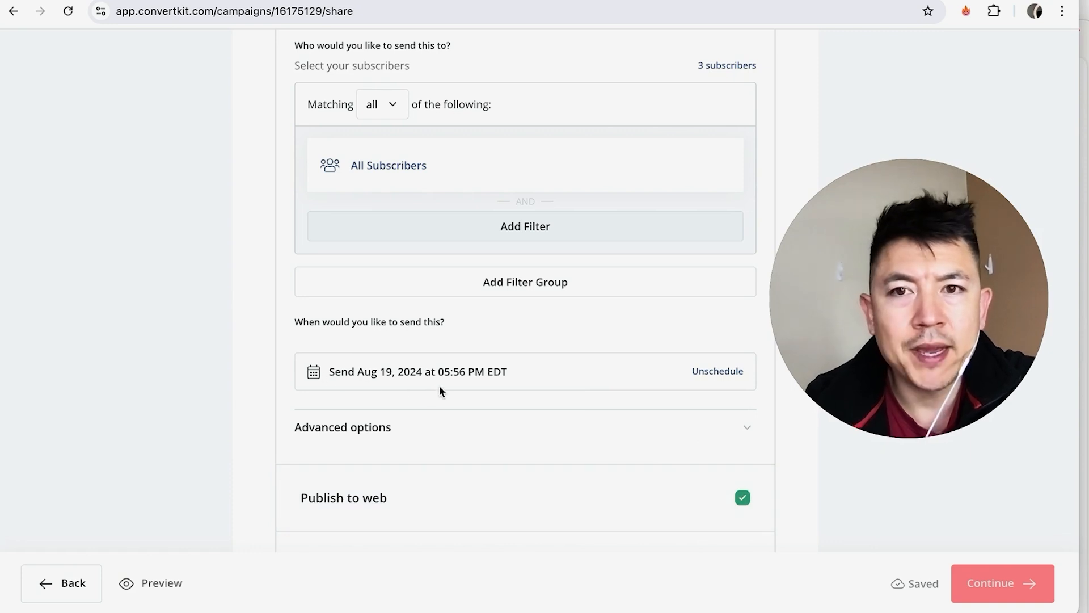
scroll(597, 372, down, 2)
scroll(588, 386, up, 1)
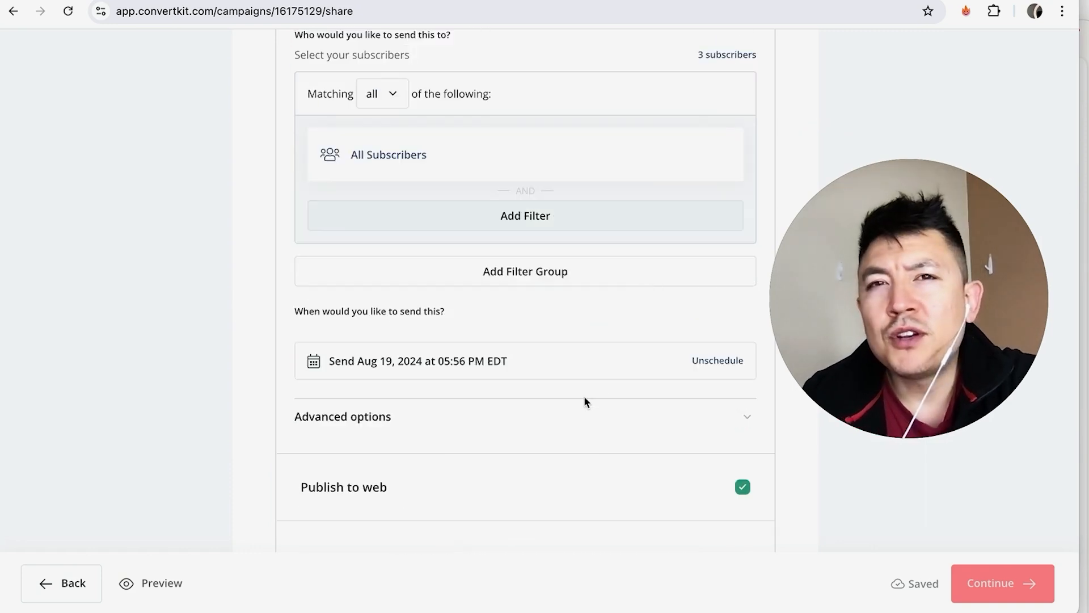